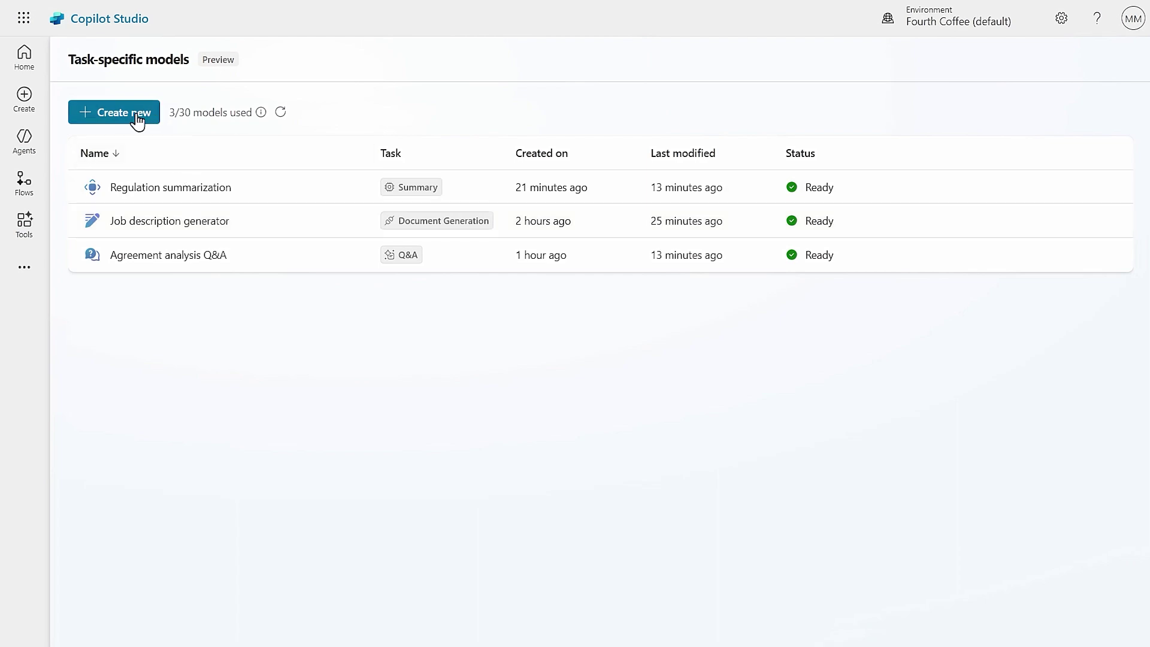
Step: Create a Document generation model 'Partner Agreement Generation' described as 'Fine-tuned model for drafting strategic partnership agreements'
click(138, 119)
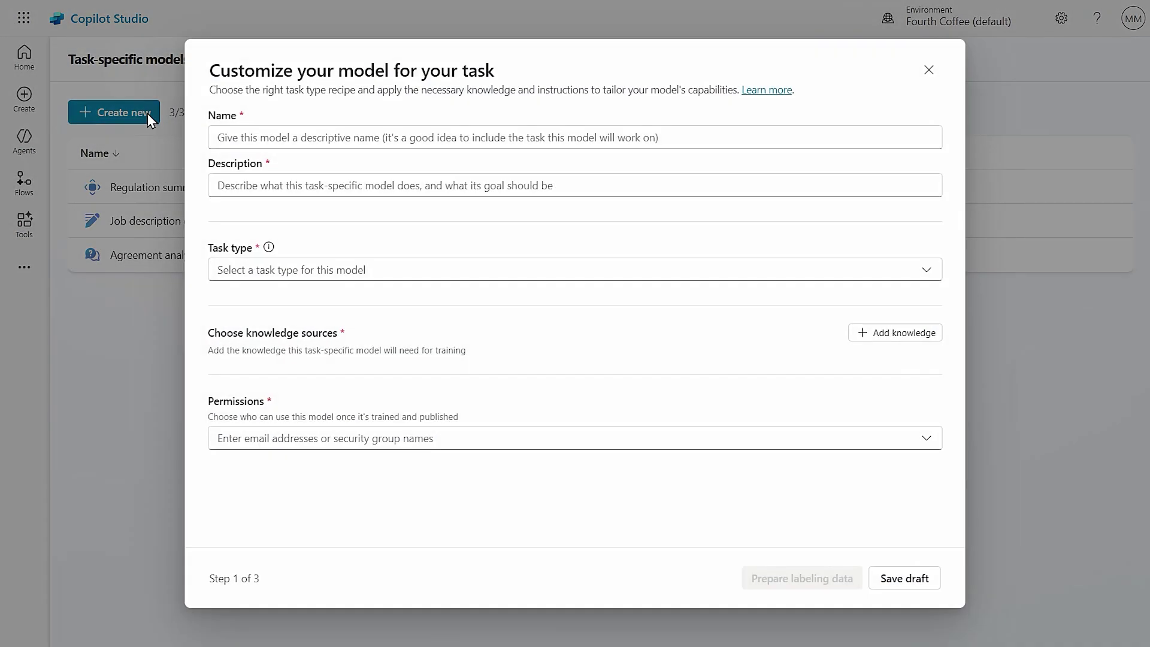
click(318, 133)
text(Partner Agreement Generation)
click(248, 185)
text(Fine-tuned model for drafting strategic partnership agreements)
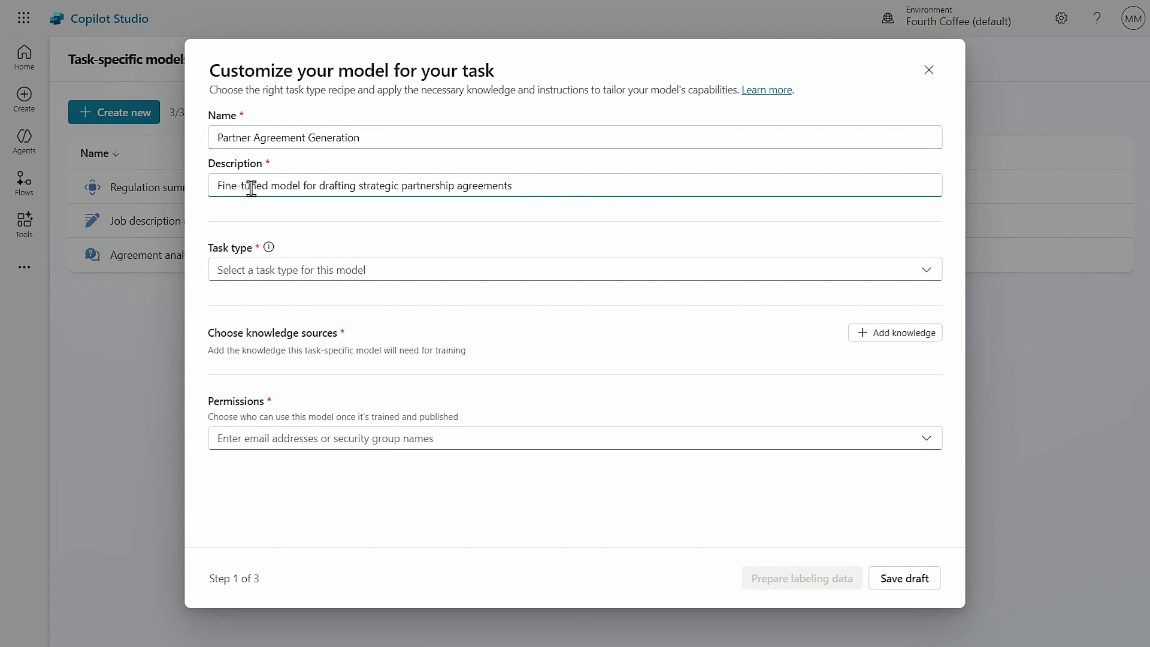
click(593, 270)
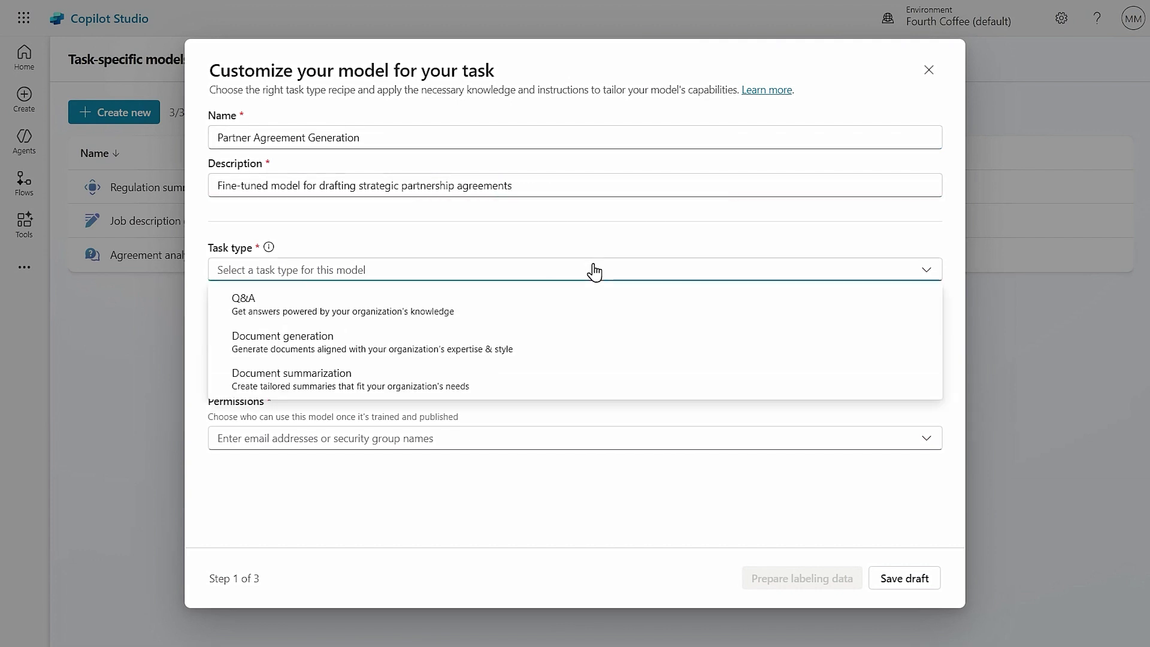
click(543, 345)
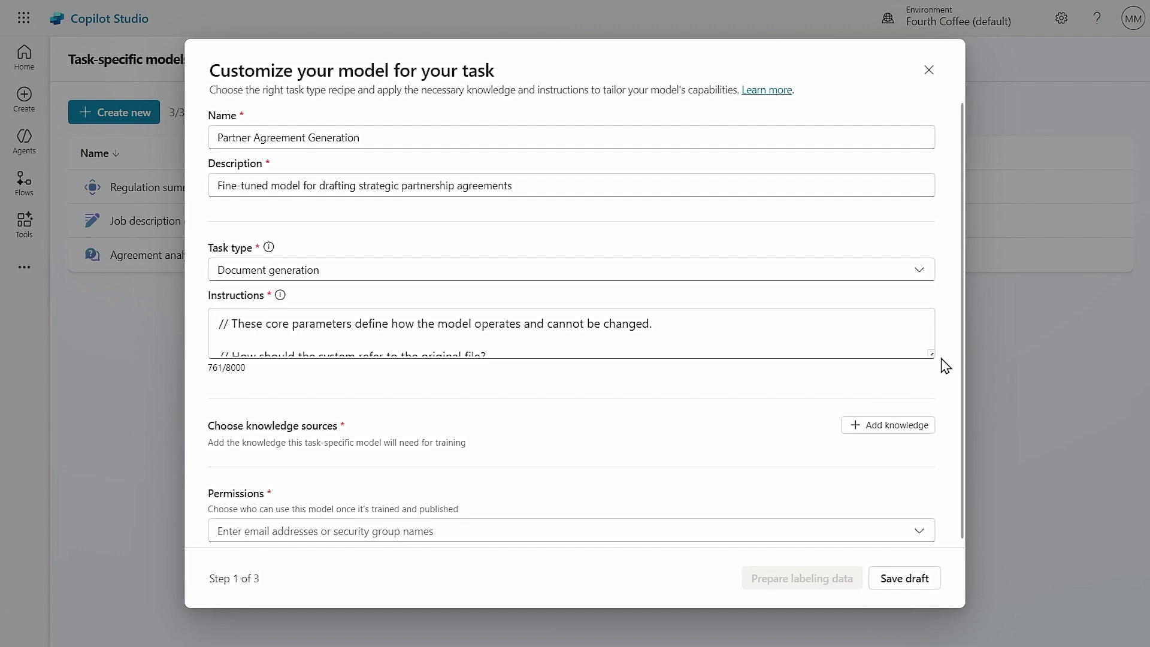
Step: Replace the default model instructions with the pasted 1030-character custom prompt
drag(932, 354, 903, 463)
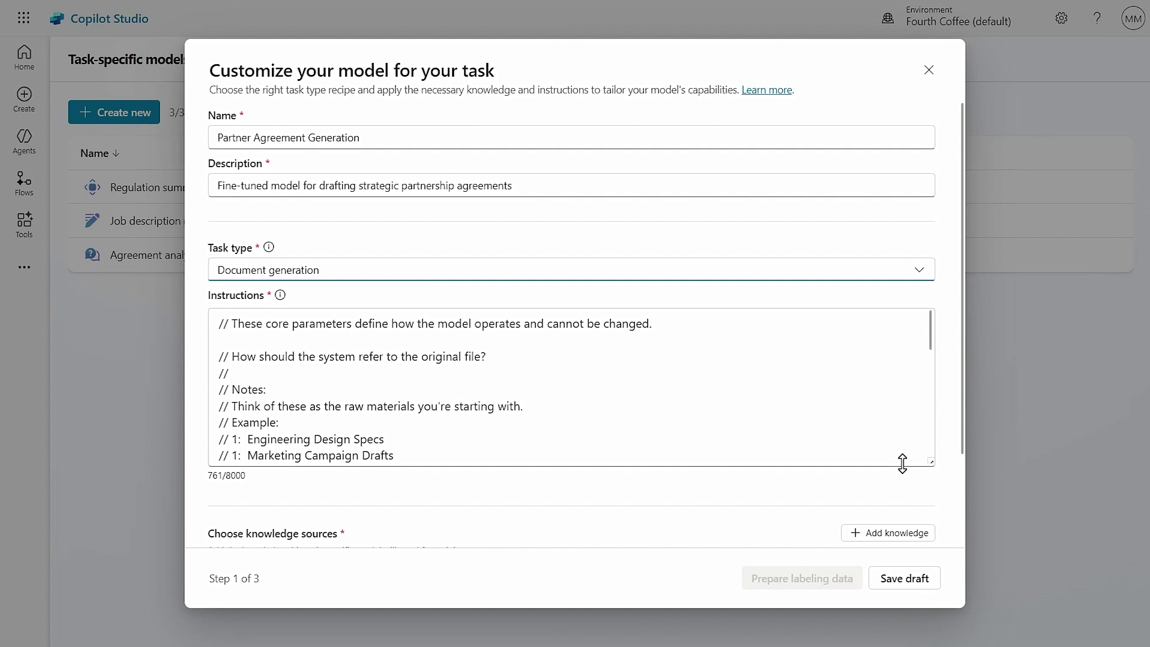
click(735, 413)
key(ctrl+a)
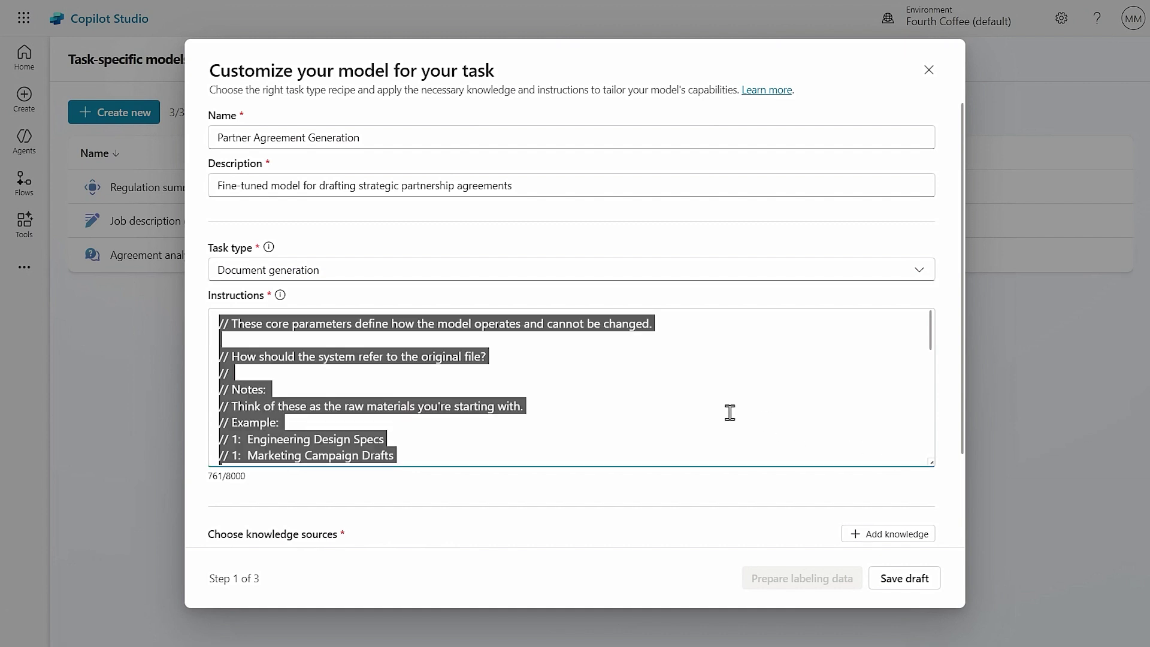
key(ctrl+v)
drag(930, 461, 930, 389)
click(814, 435)
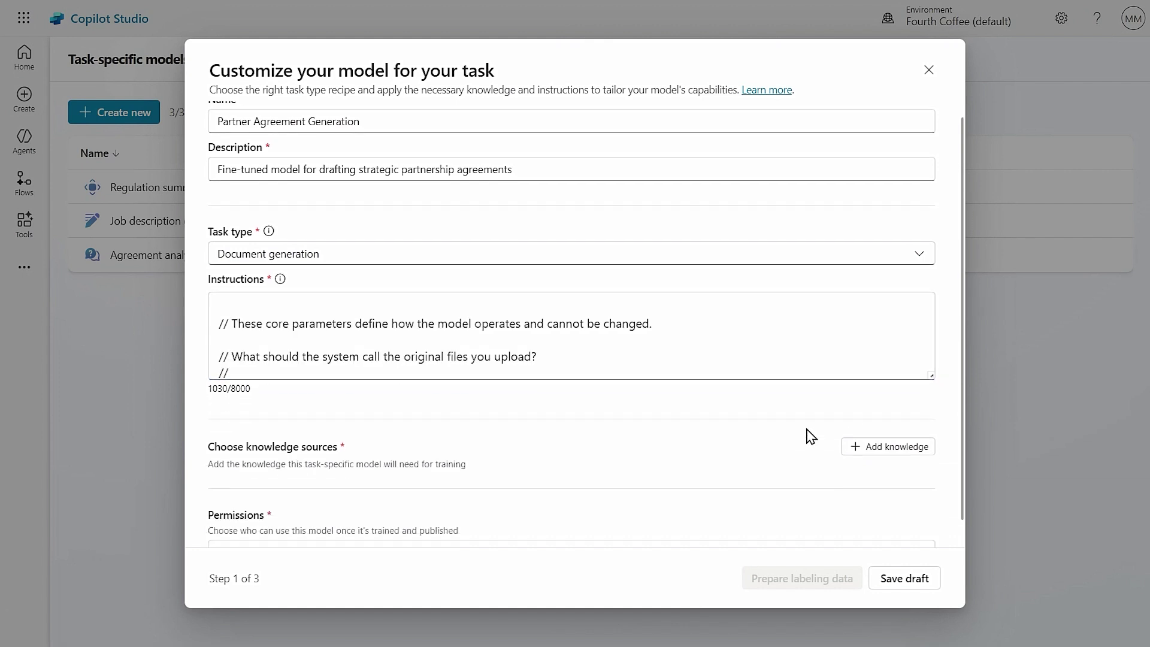
scroll(811, 435, down, 1)
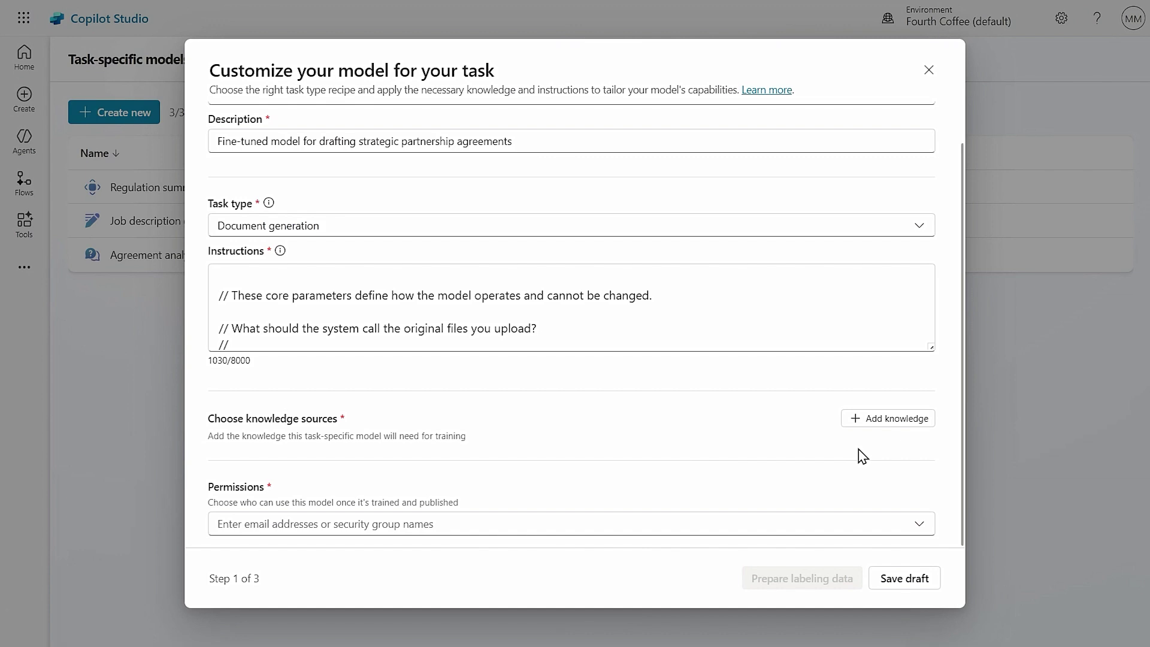
Step: Add the SharePoint 'Agreements' folder from More places as a knowledge source
click(869, 419)
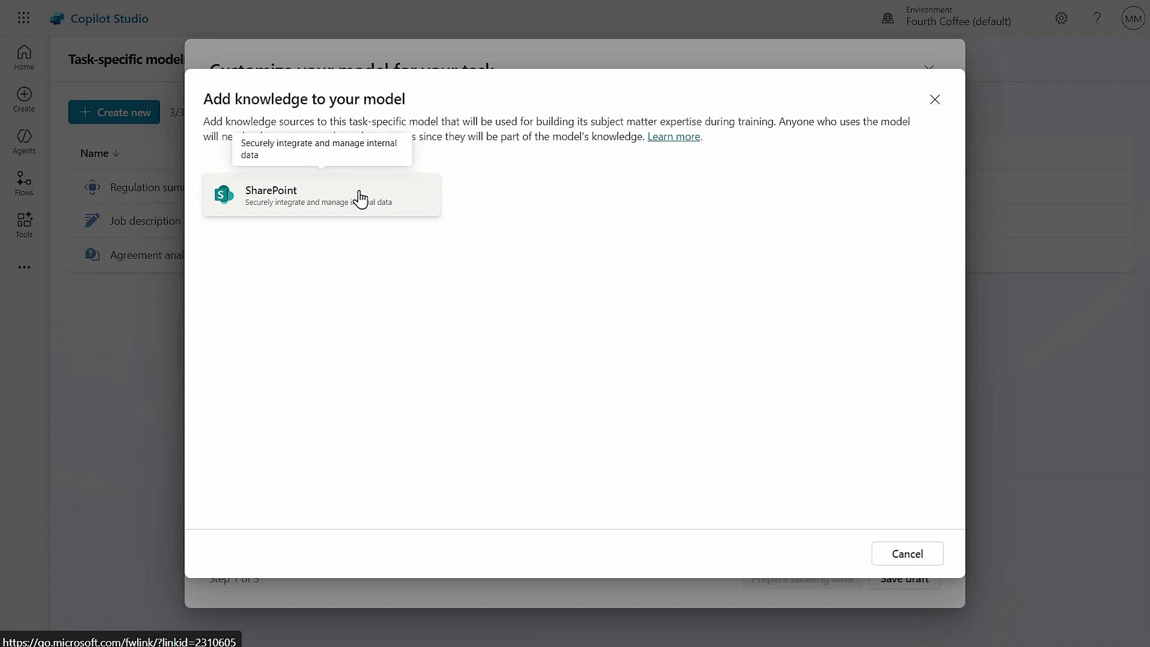
click(360, 198)
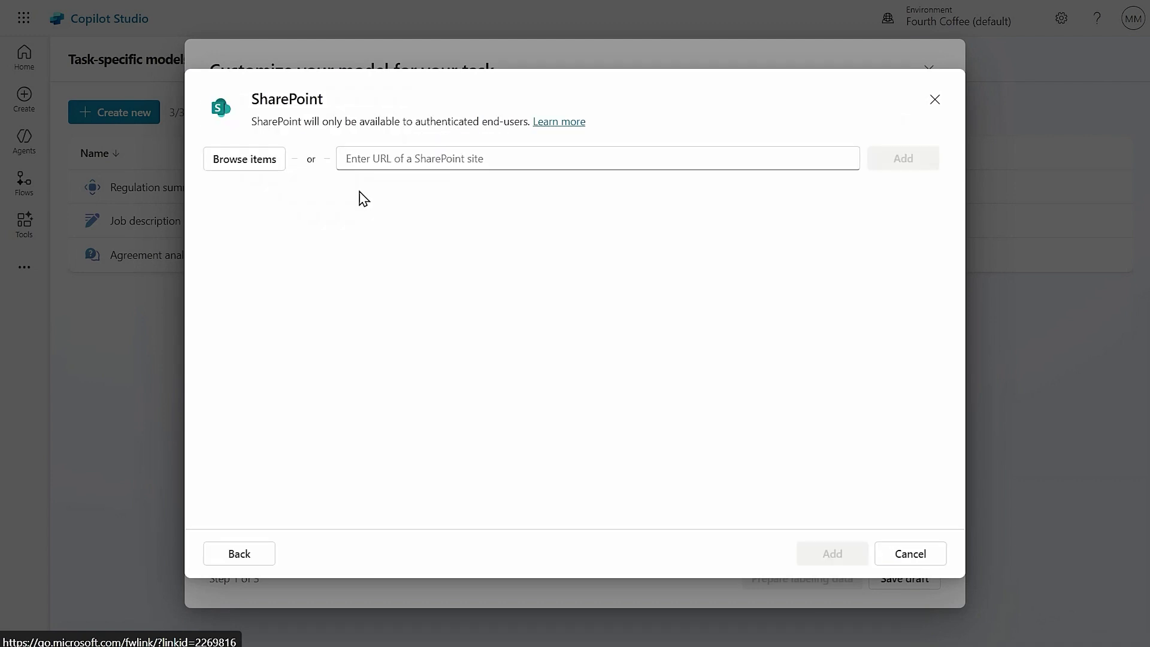
click(261, 160)
click(251, 274)
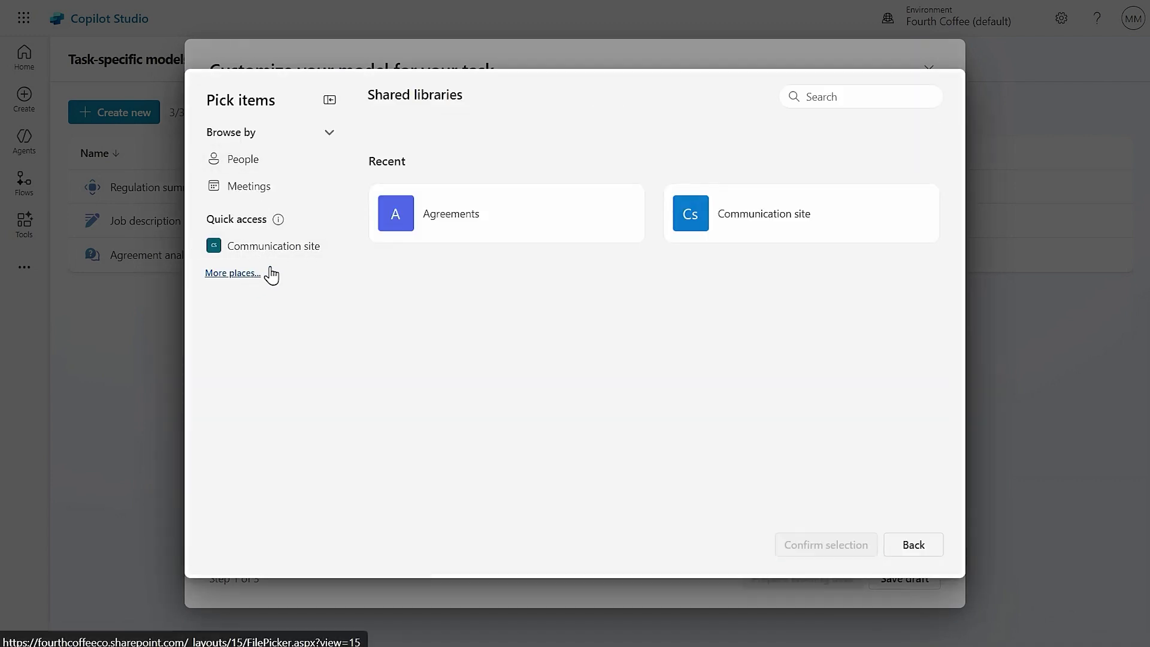
click(378, 226)
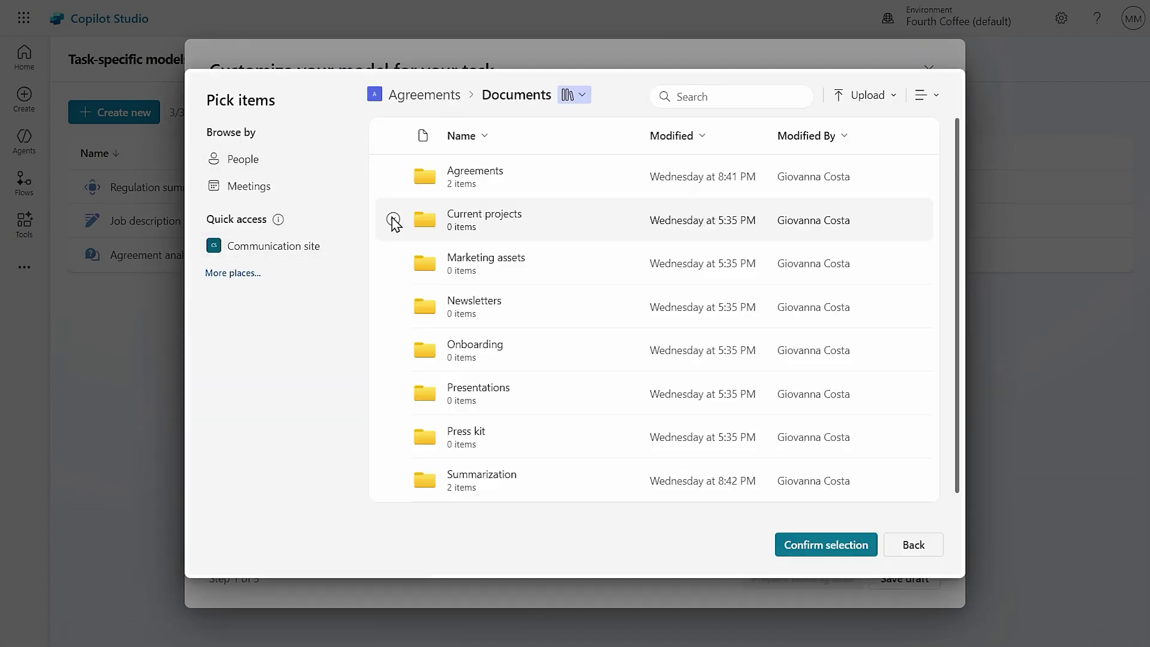
click(393, 176)
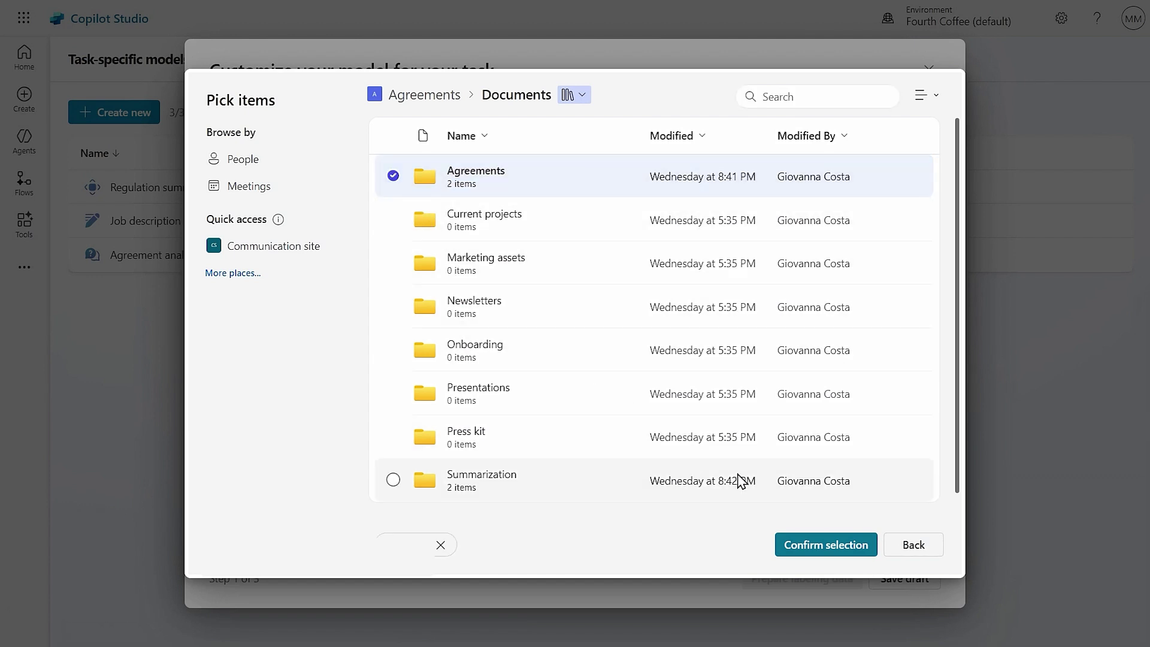
click(832, 550)
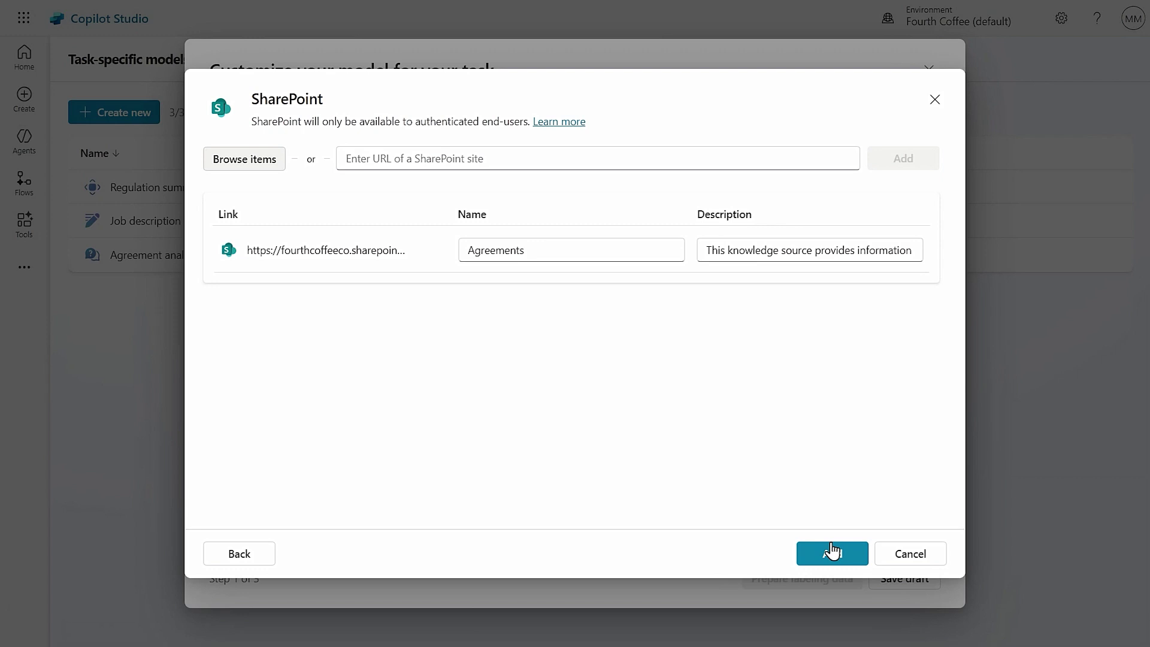
click(833, 551)
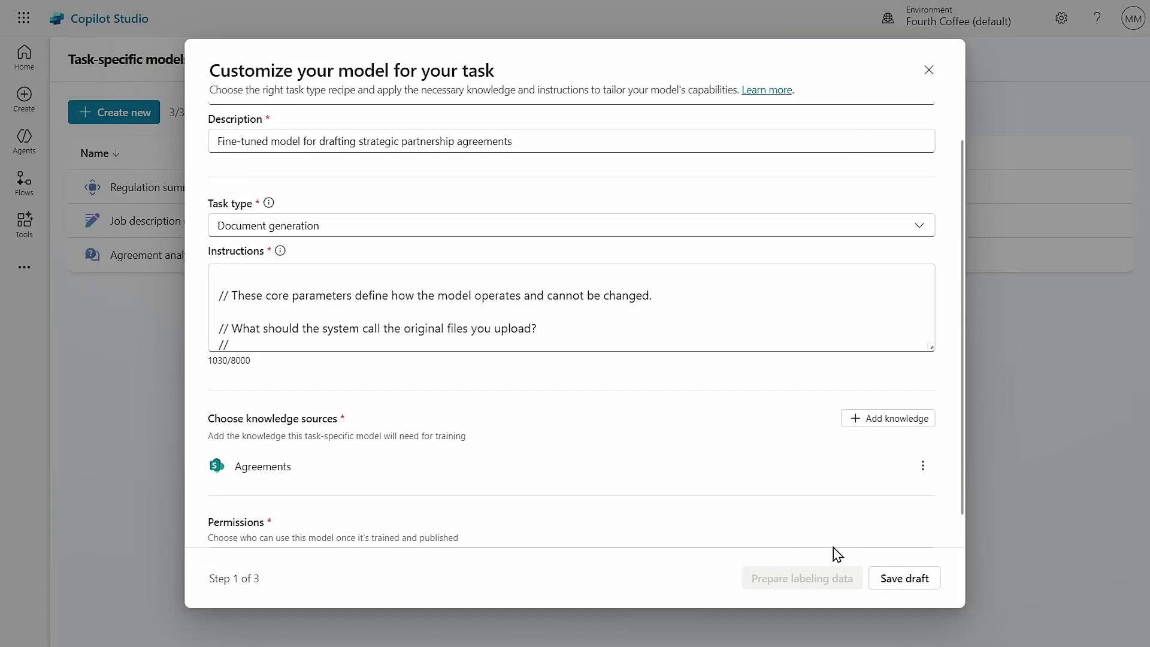
Step: Grant the Audit-Team permission to use the model, then start preparing labeling data
scroll(770, 486, down, 1)
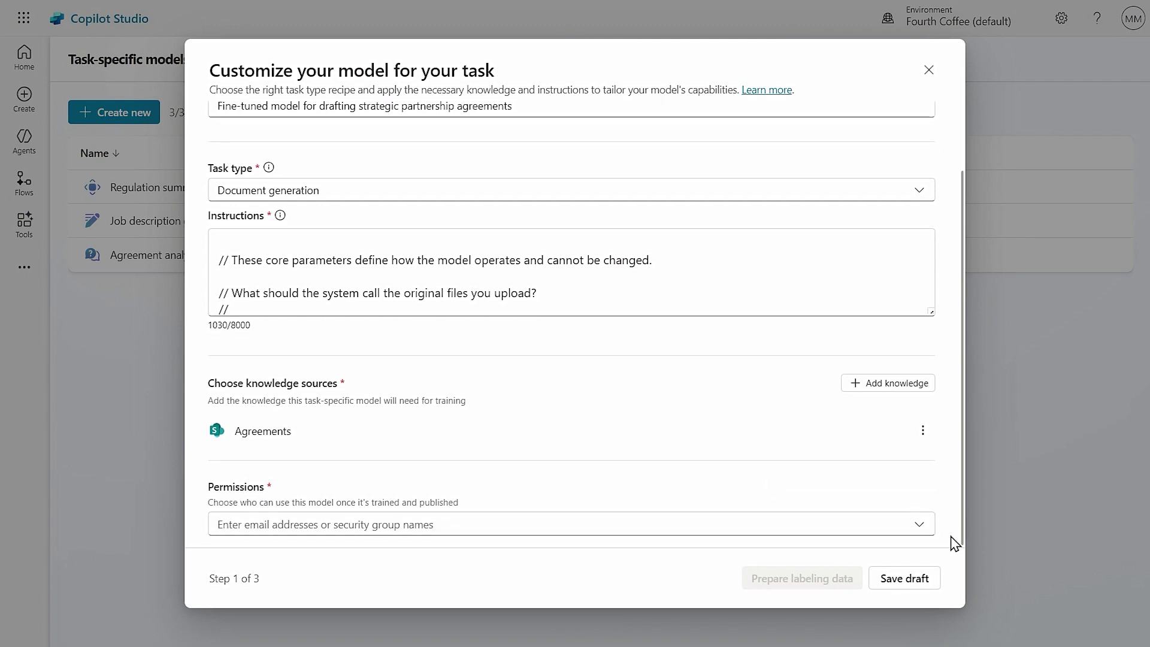
click(920, 529)
text(a)
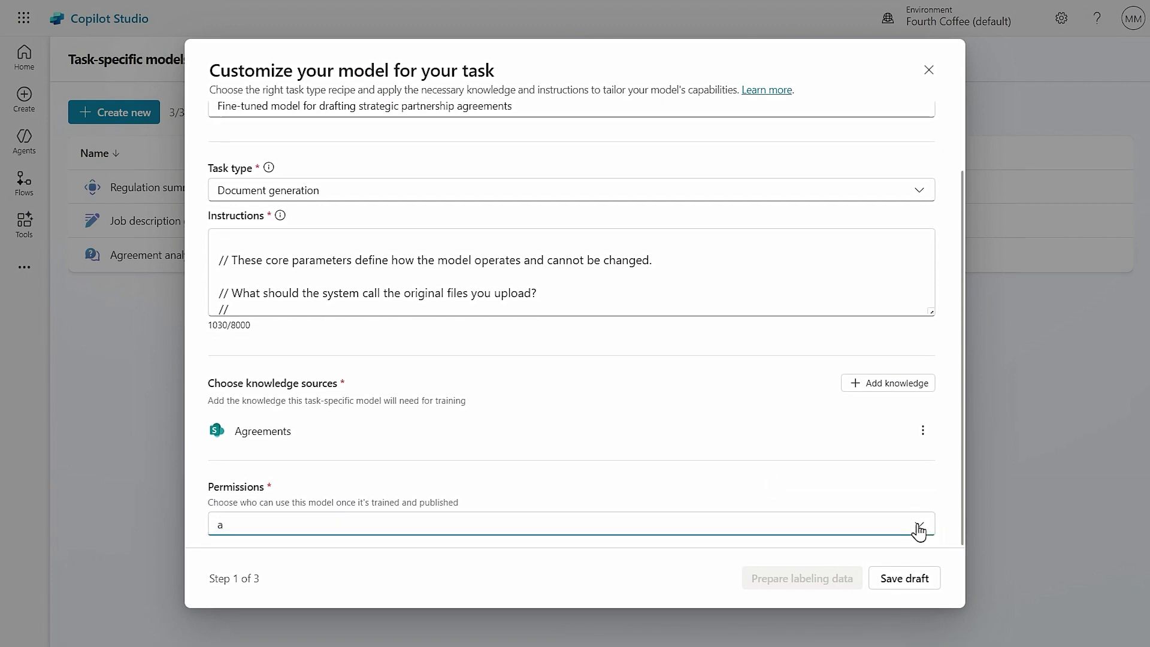
text(udit-Team)
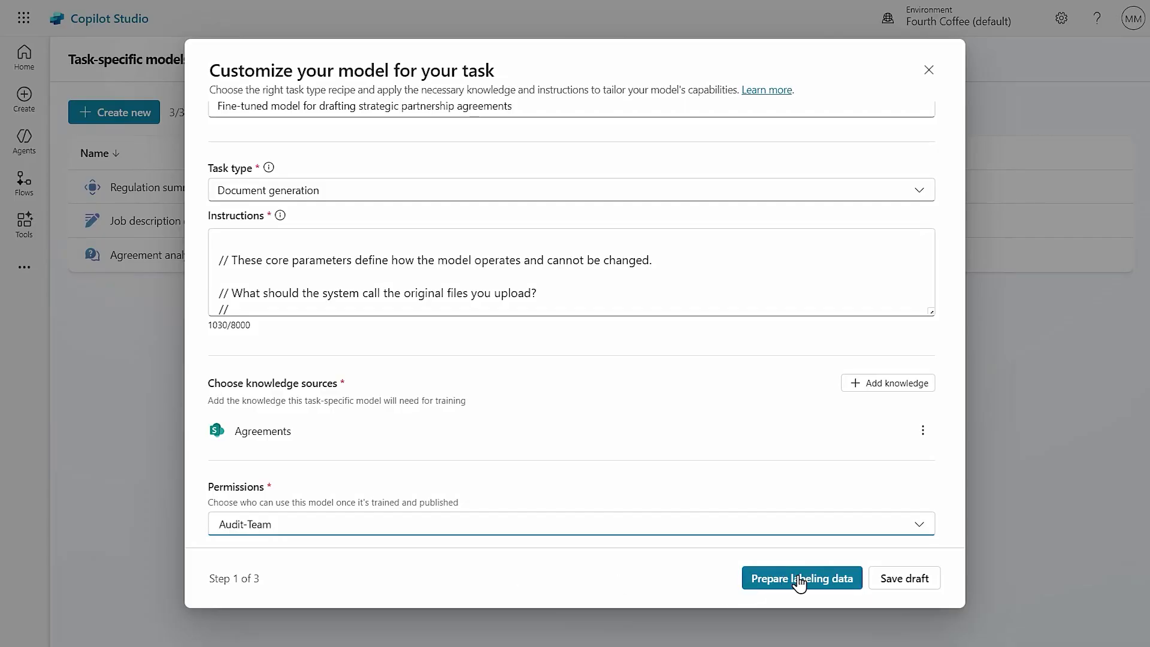
click(799, 579)
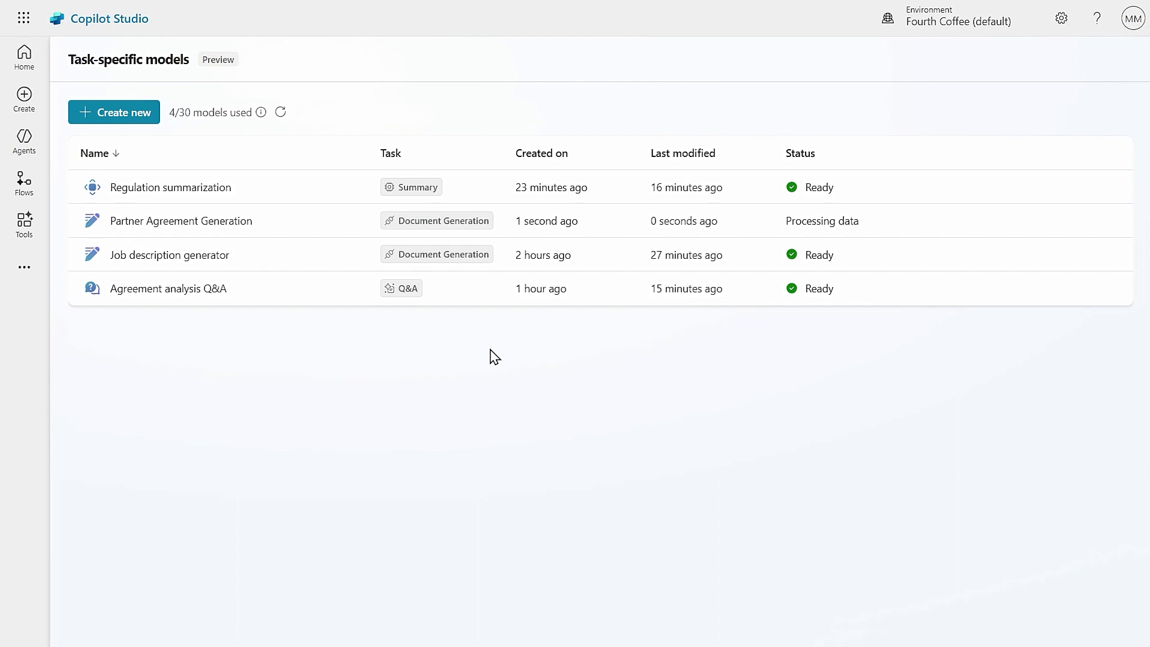
Step: Open the Partner Agreement Generation batches and launch labeling for a secondary batch
click(260, 220)
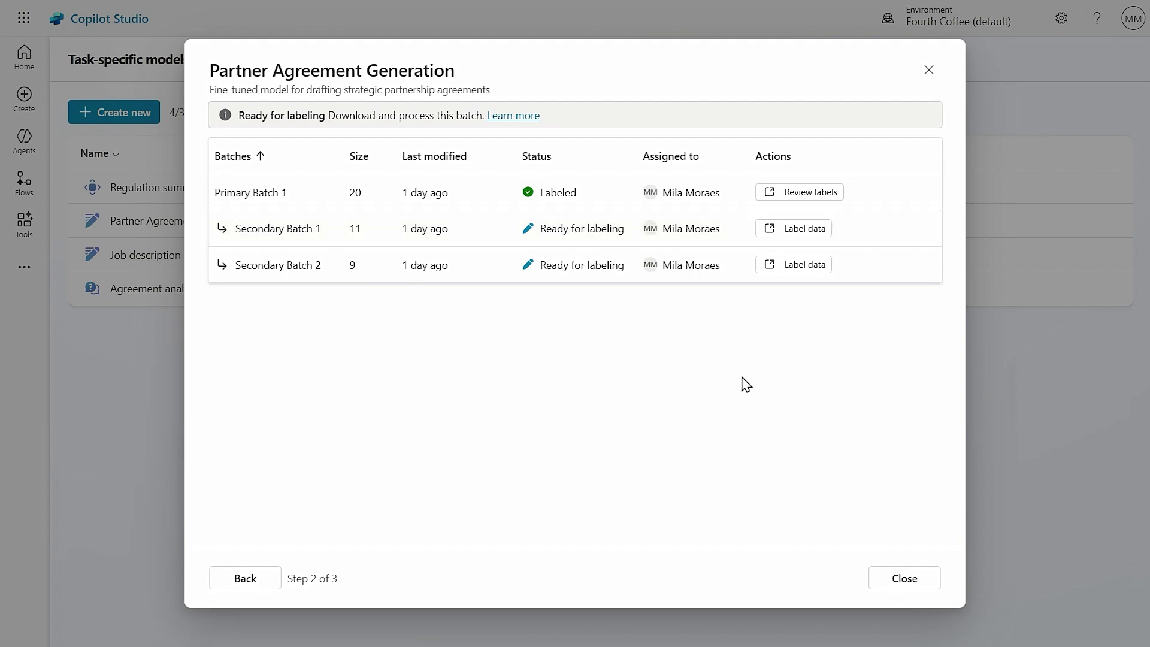
click(786, 234)
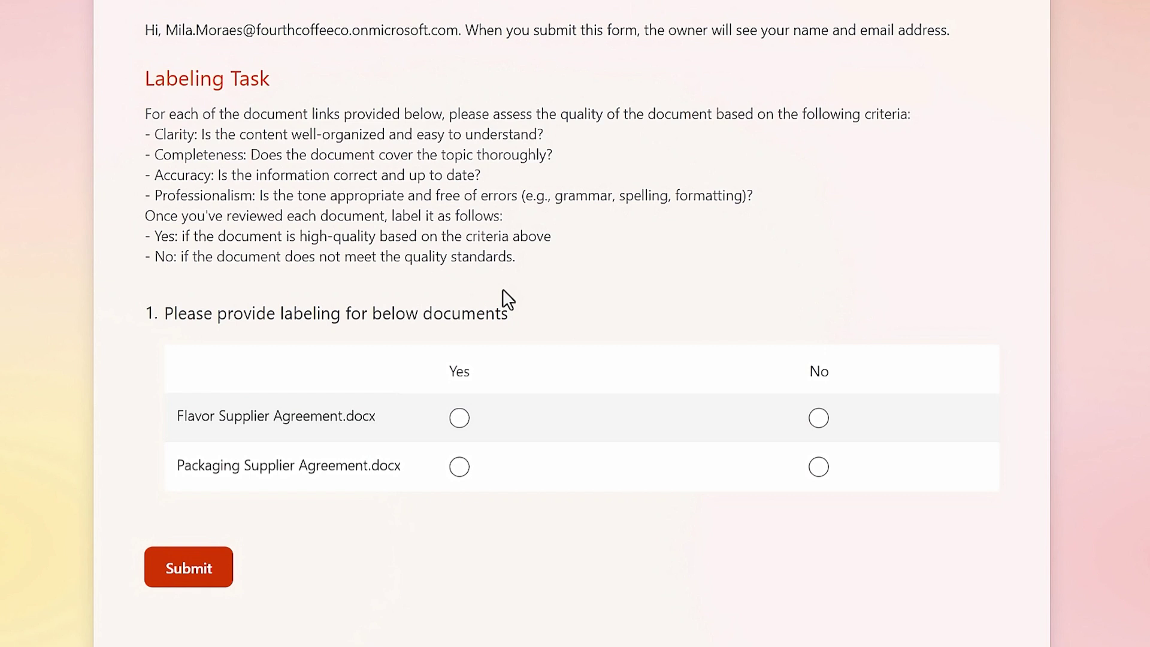
Step: Review Flavor Supplier Agreement.docx in Word and label it Yes
click(351, 429)
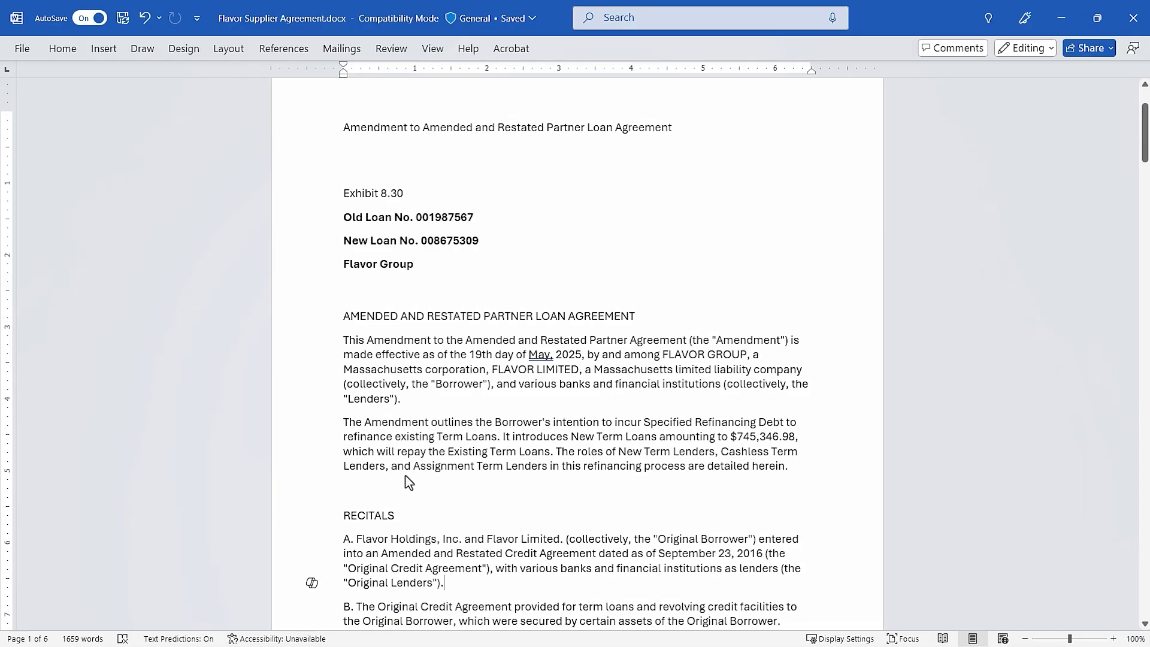
scroll(404, 480, down, 15)
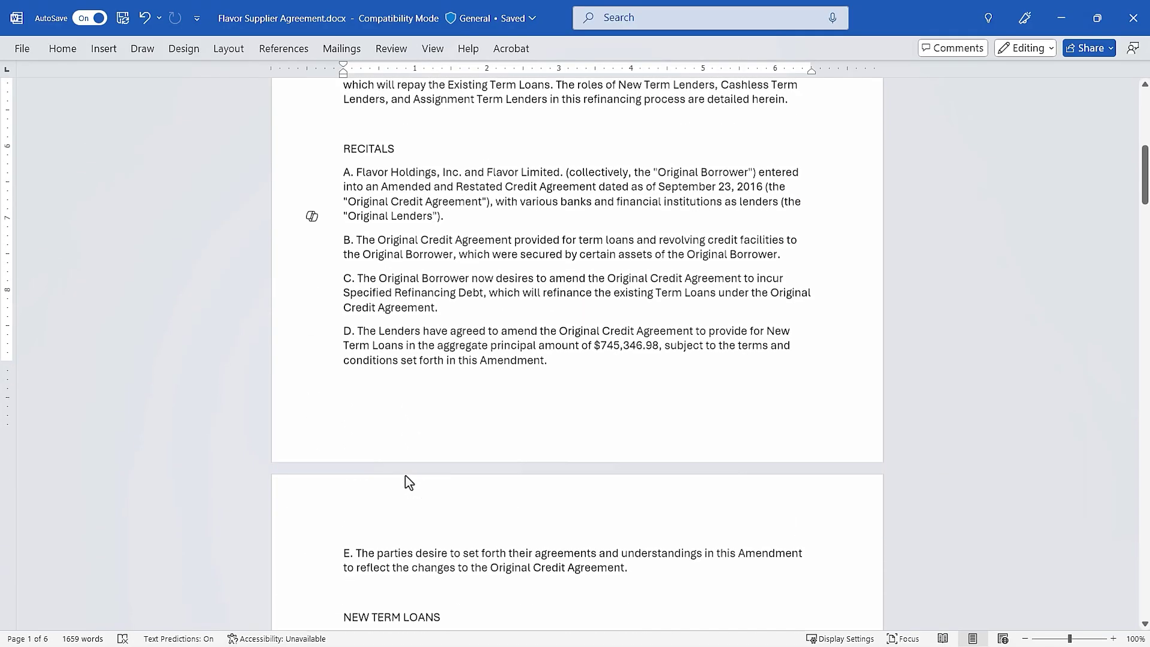
scroll(408, 481, down, 17)
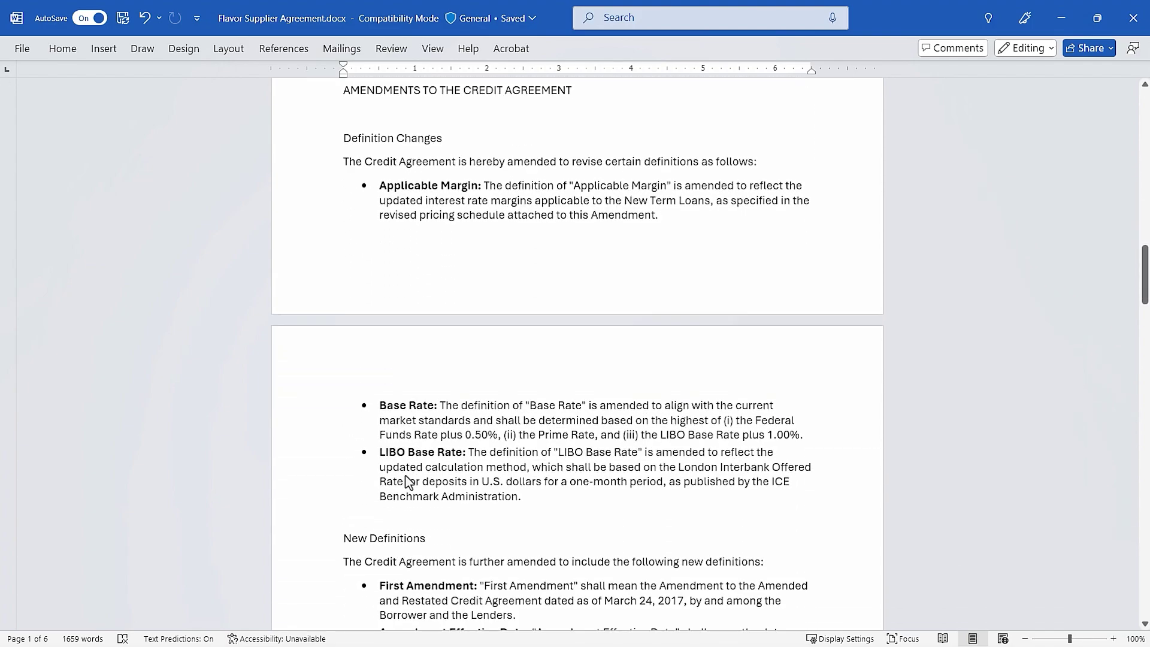
scroll(405, 481, down, 10)
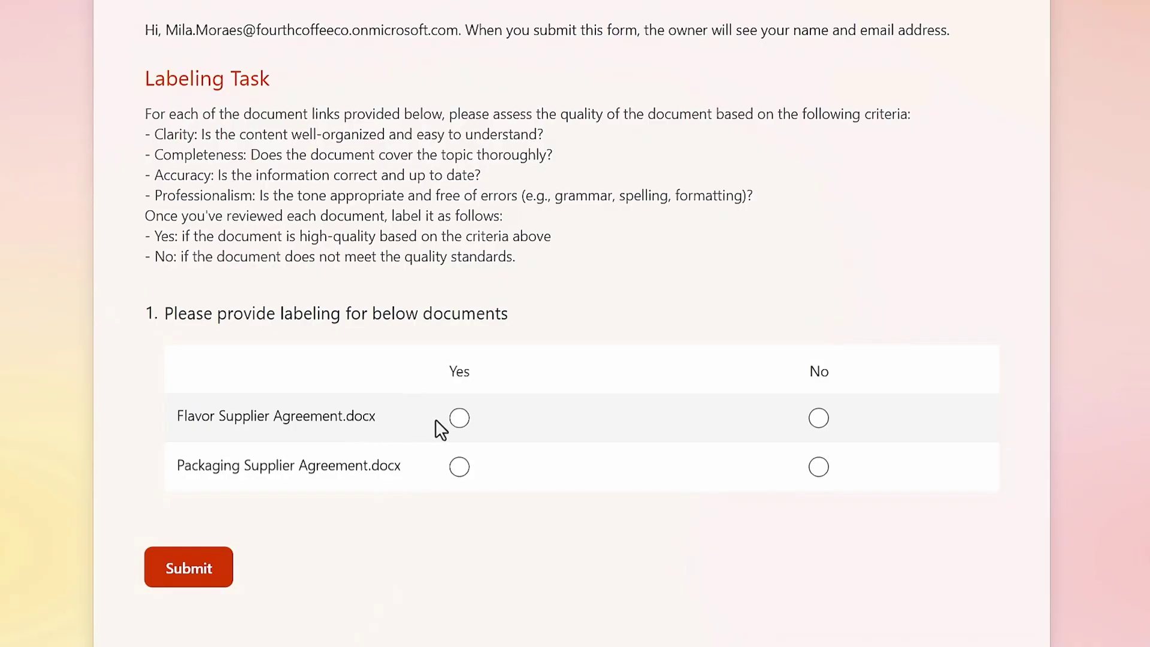
click(460, 418)
Step: Review Packaging Supplier Agreement.docx in Word and label it No
click(307, 468)
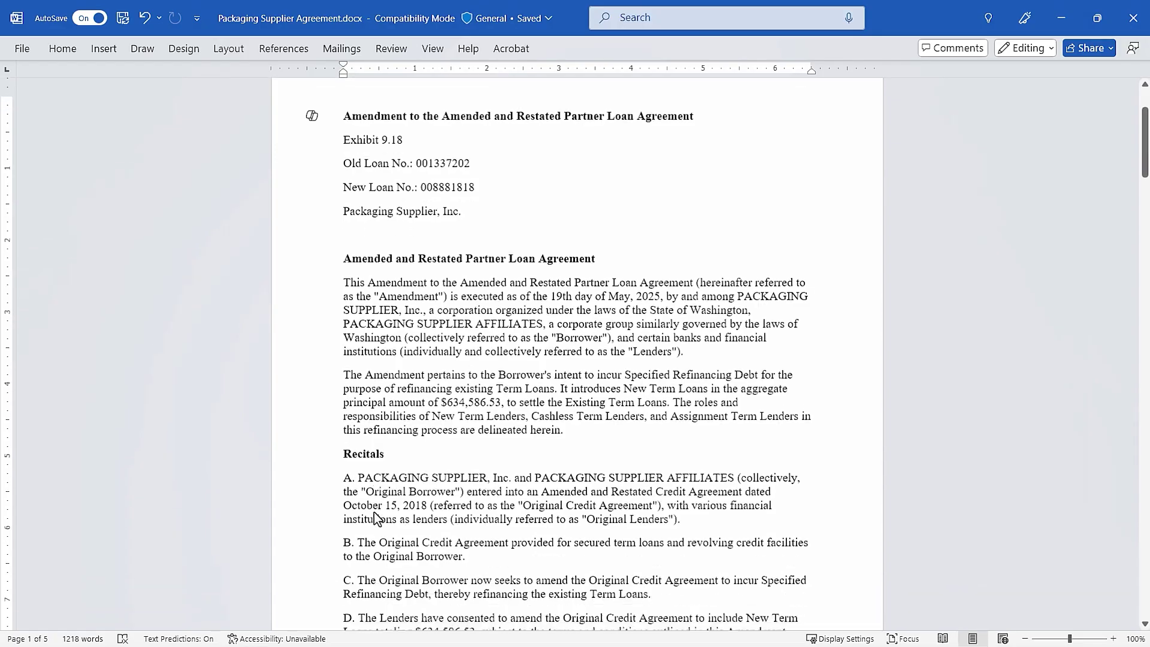
scroll(374, 516, down, 20)
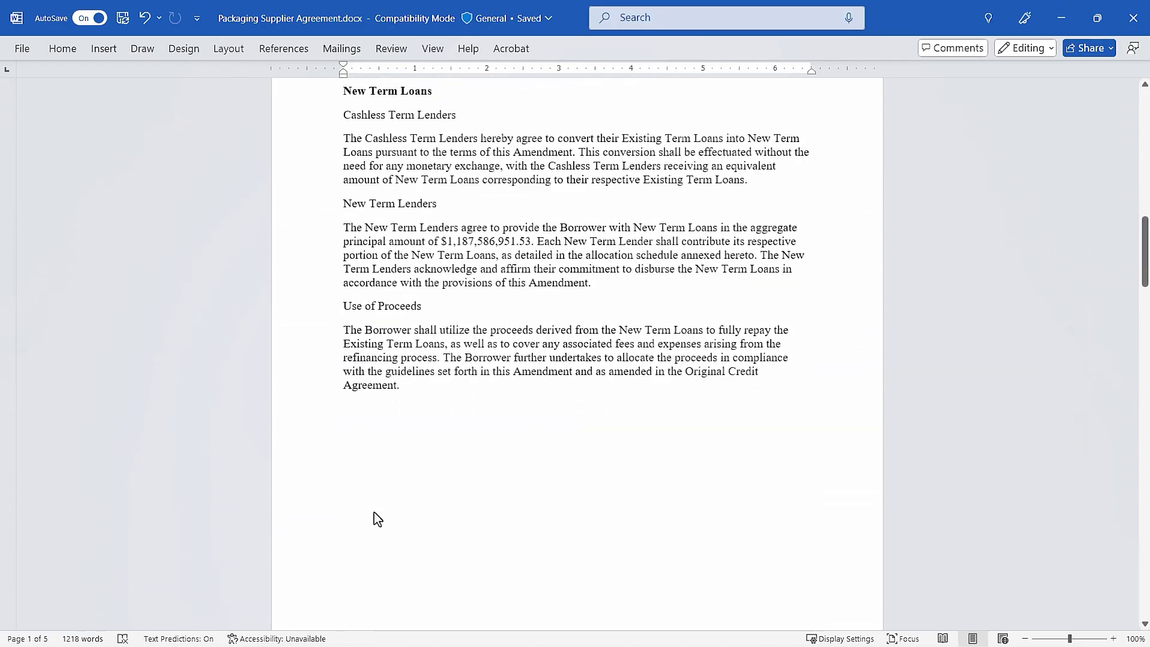
scroll(373, 516, down, 15)
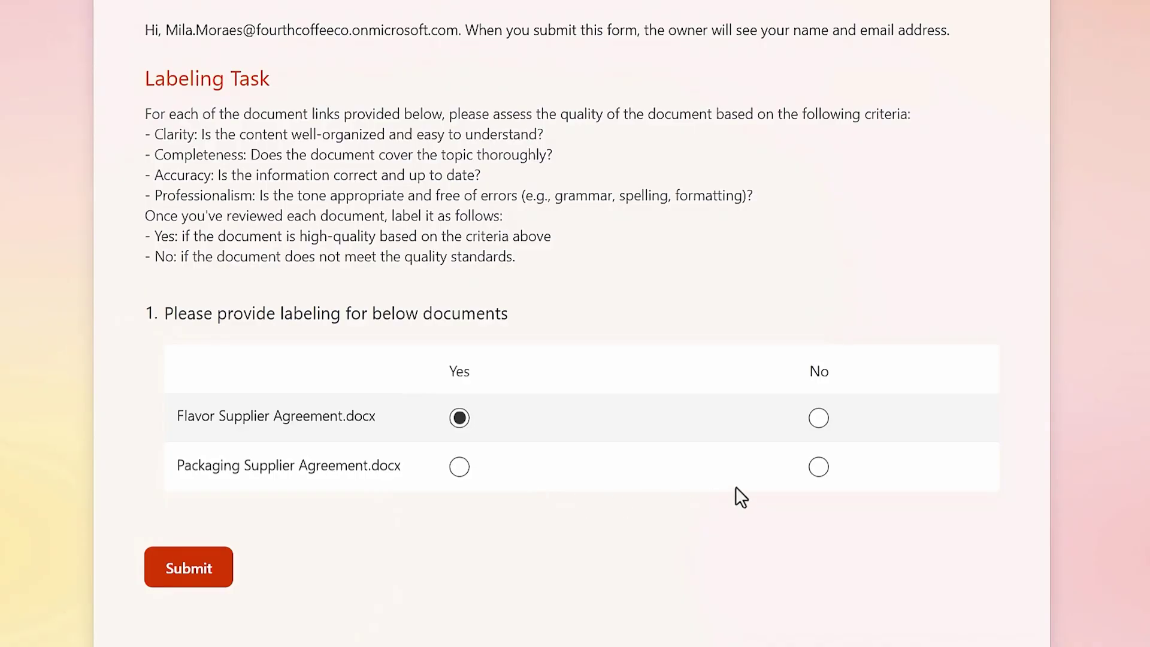
click(820, 467)
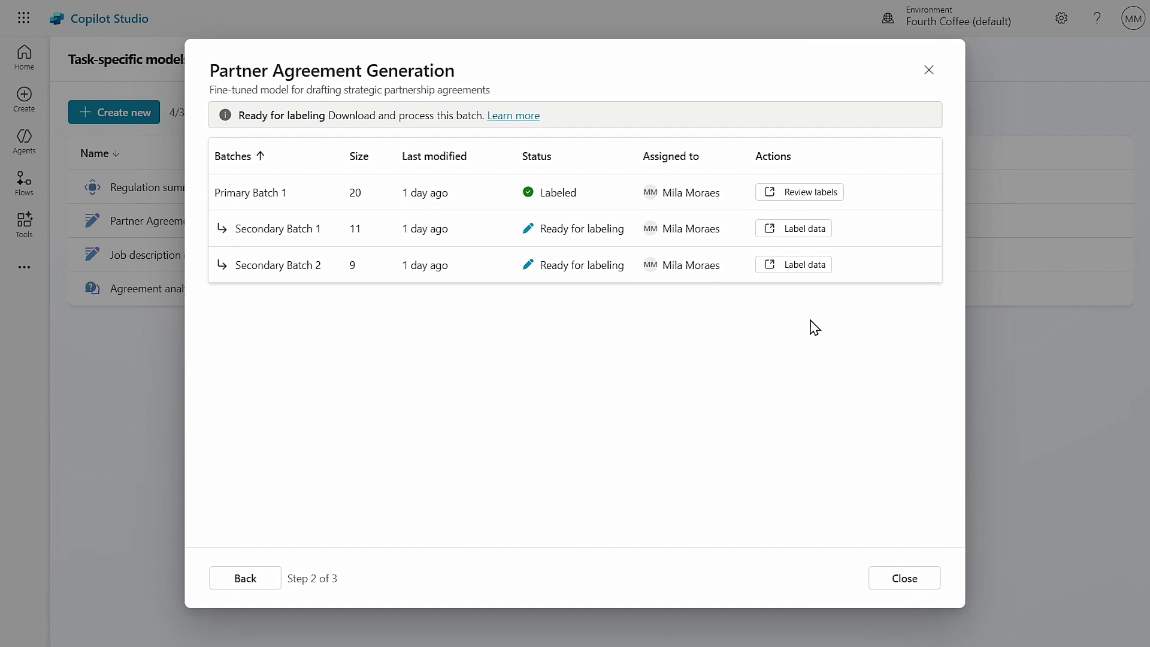
Step: Train Partner Agreement Generation on its labeled batches and publish the trained model
click(892, 578)
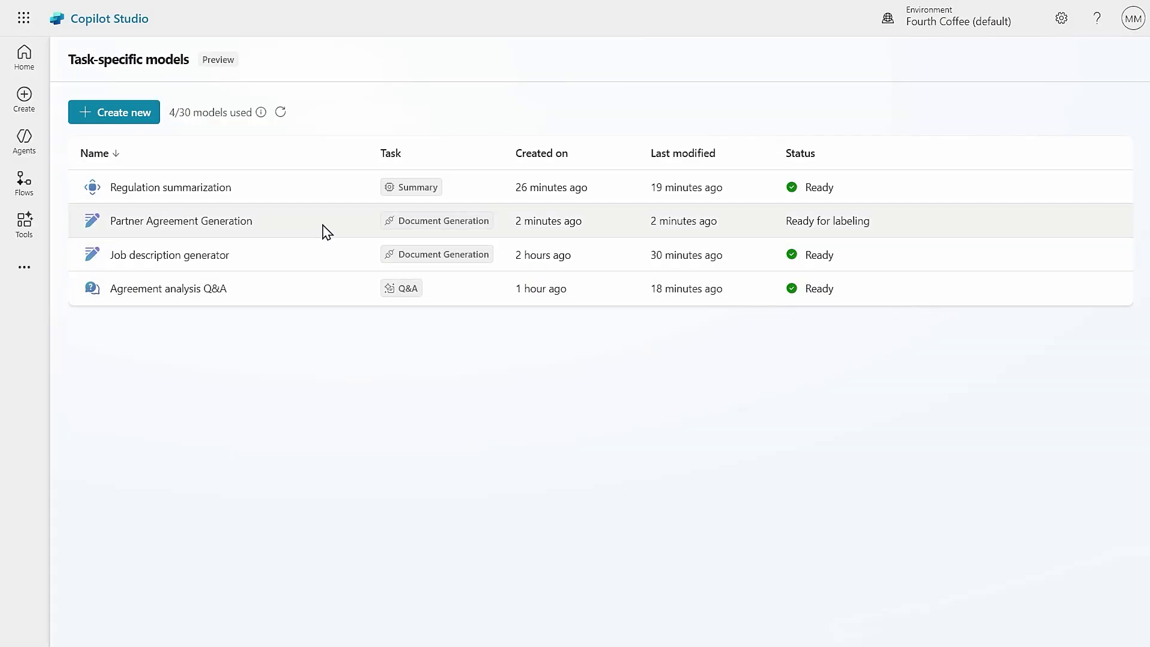
click(153, 221)
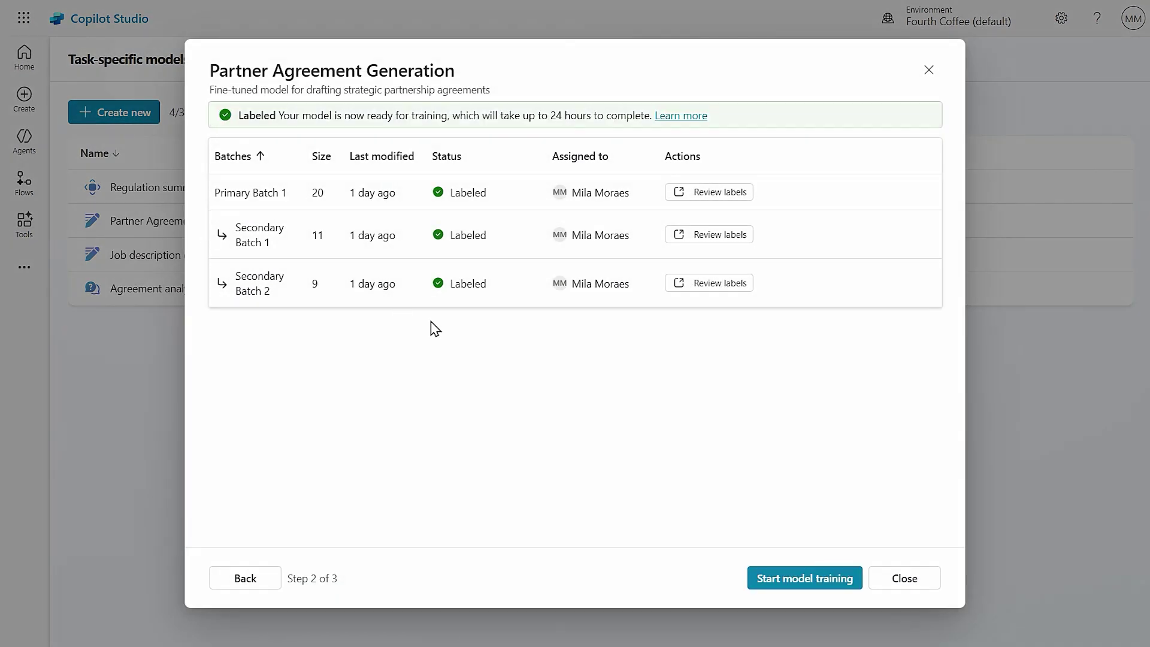
click(773, 585)
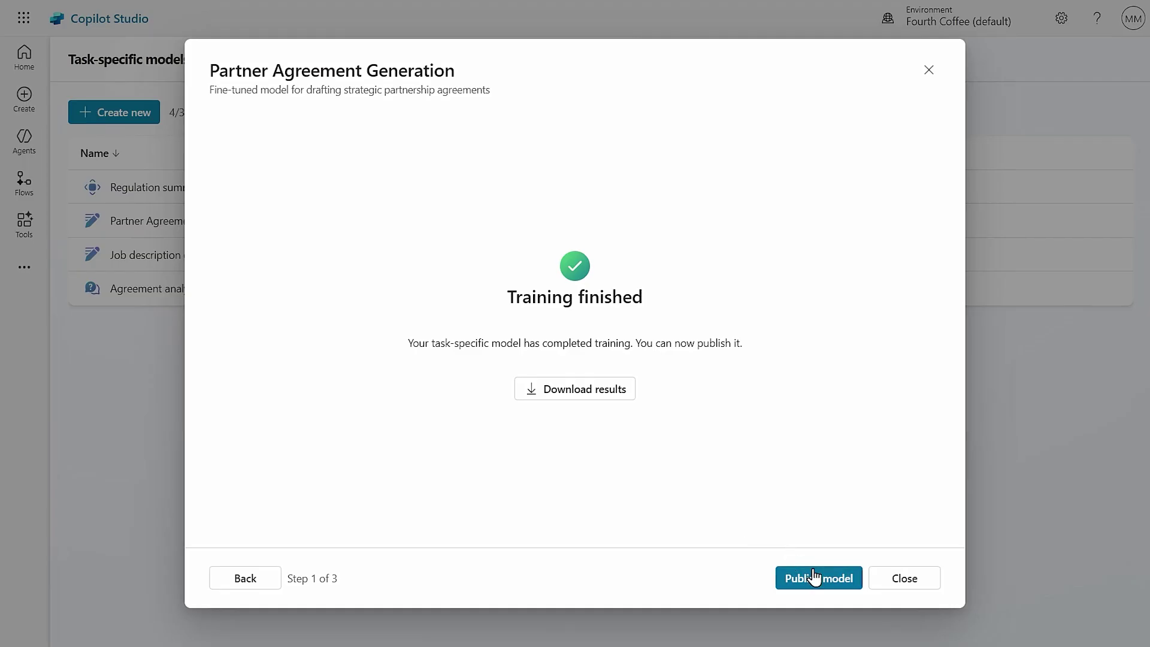
click(815, 577)
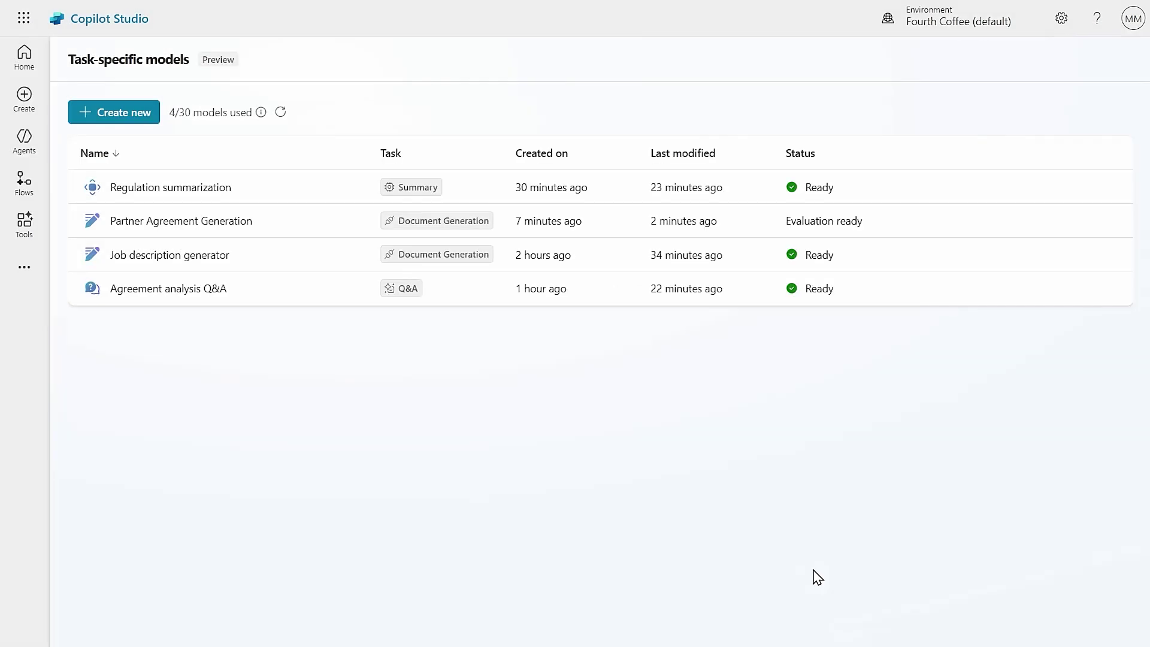